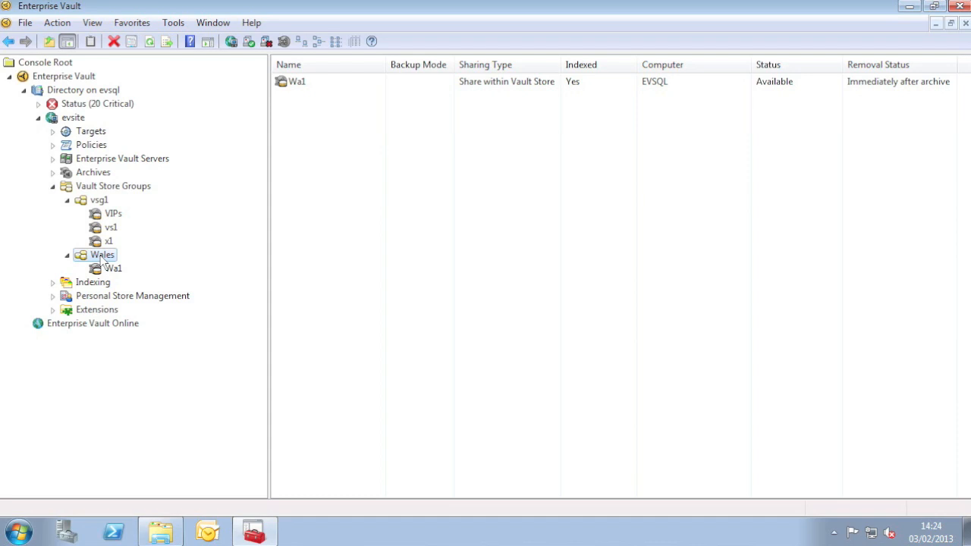
- Start a new vault store in the Wales vault store group and name it Scotland1, leaving the description empty
{"action": "right_click", "coordinate": [106, 259]}
{"action": "mouse_move", "coordinate": [321, 321]}
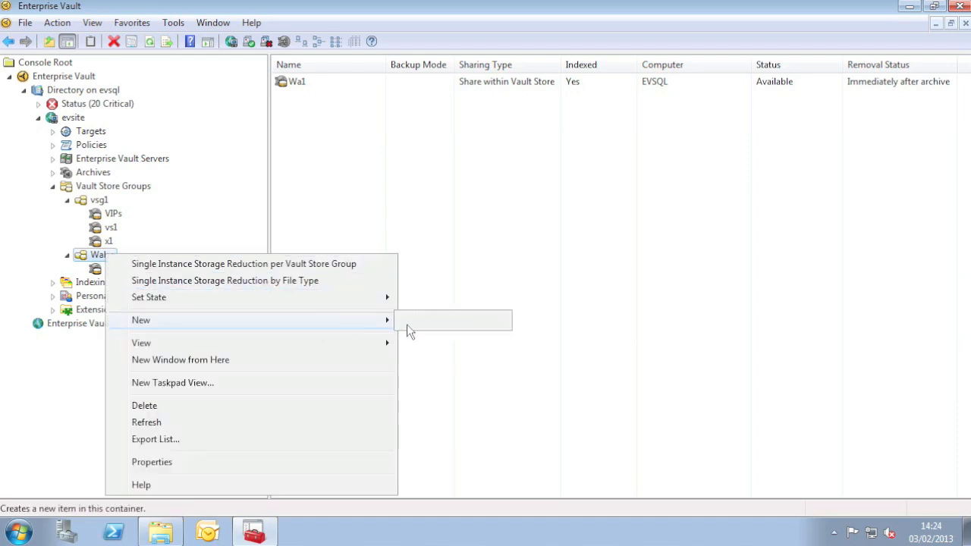
{"action": "left_click", "coordinate": [440, 321]}
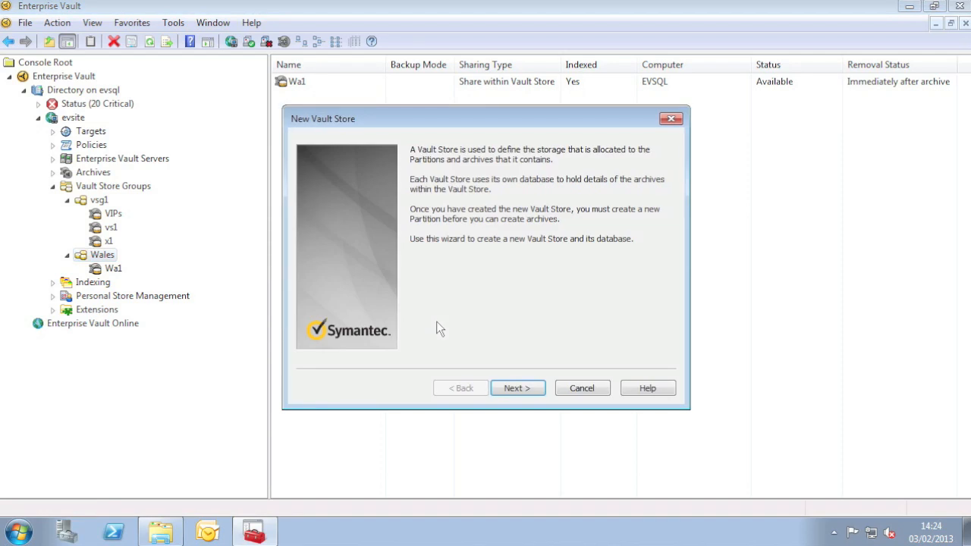
{"action": "left_click", "coordinate": [535, 388]}
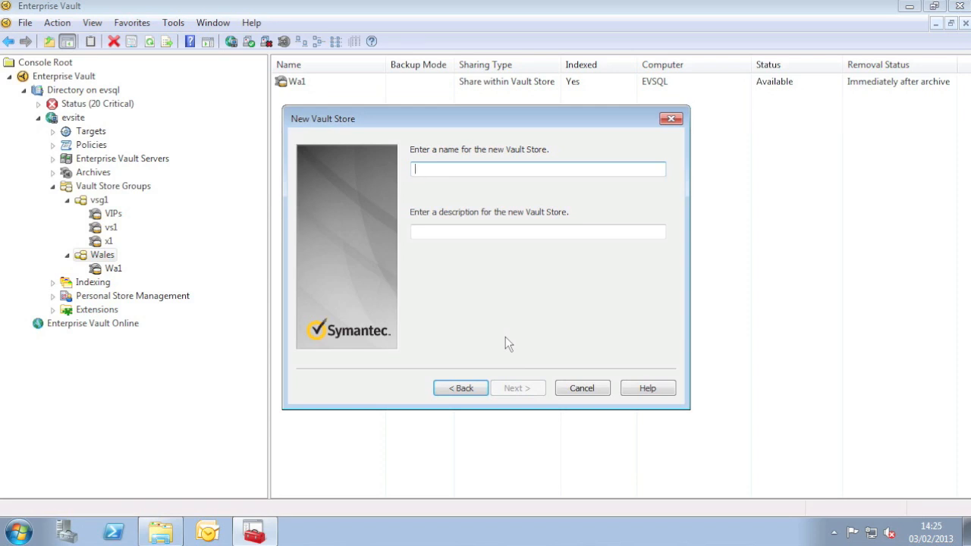
{"action": "type", "text": "Scotland1"}
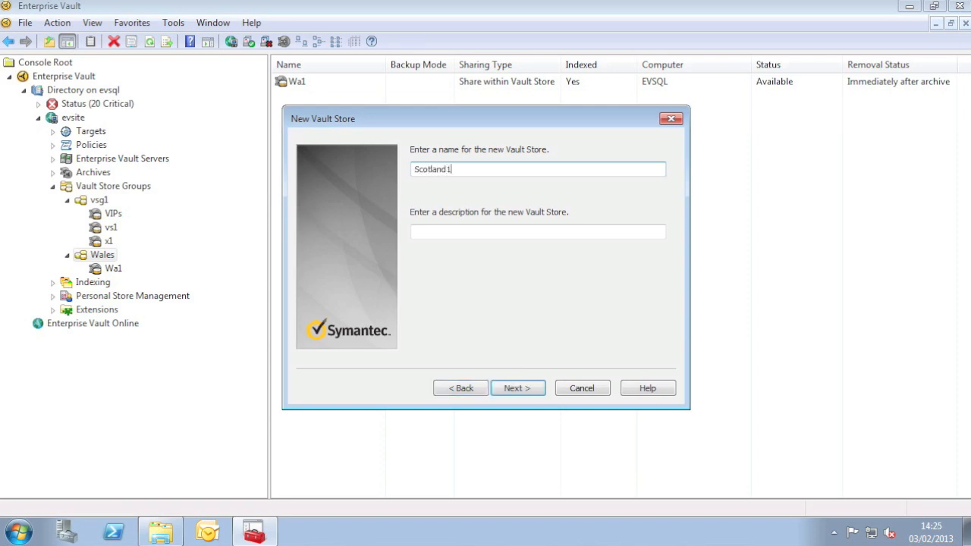
{"action": "left_click", "coordinate": [515, 382]}
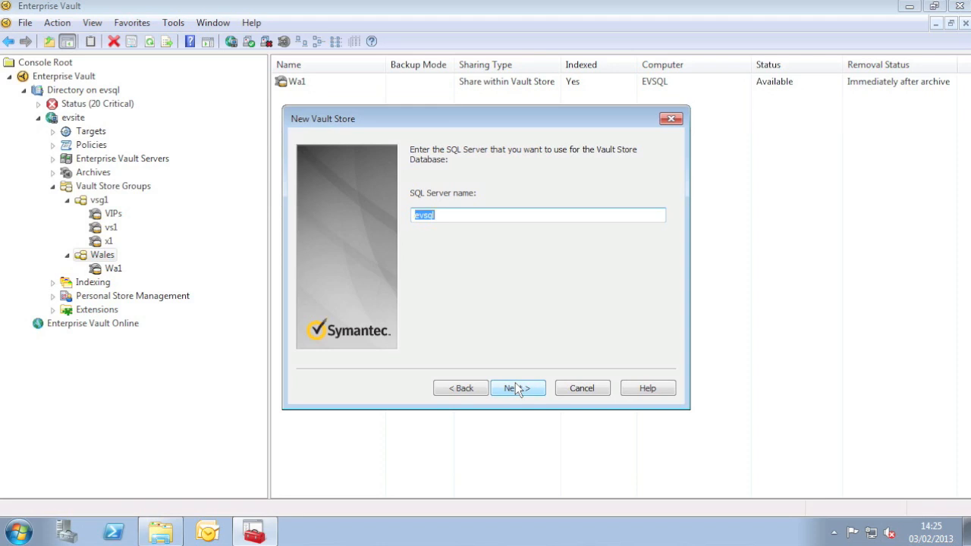
- Create the vault store on SQL Server evsql with the default database and log locations, removing safety copies immediately after archive
{"action": "left_click", "coordinate": [516, 387]}
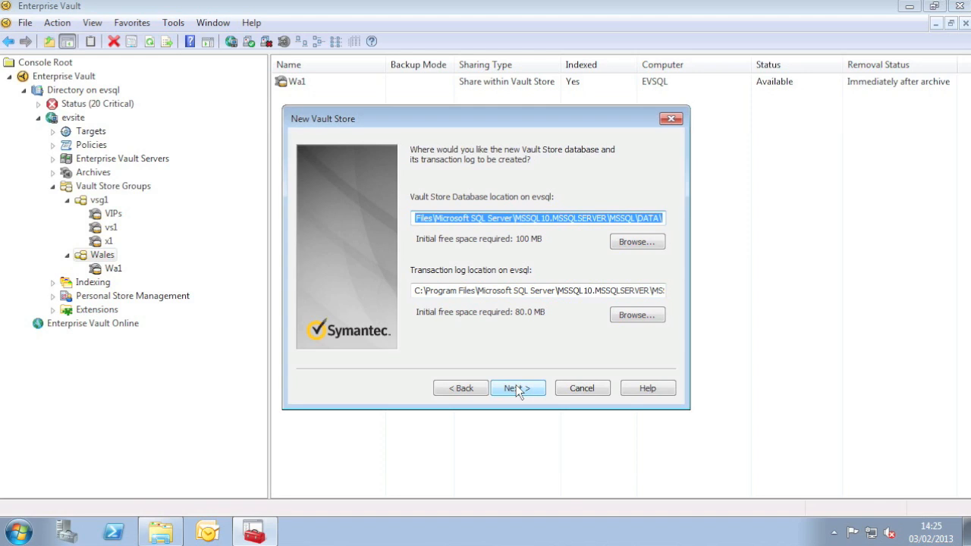
{"action": "left_click", "coordinate": [515, 386]}
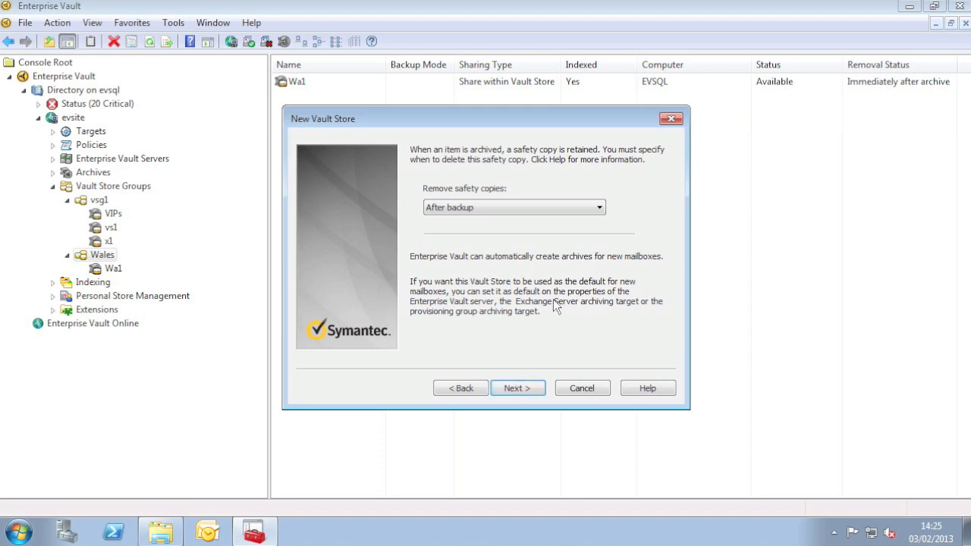
{"action": "left_click", "coordinate": [534, 210]}
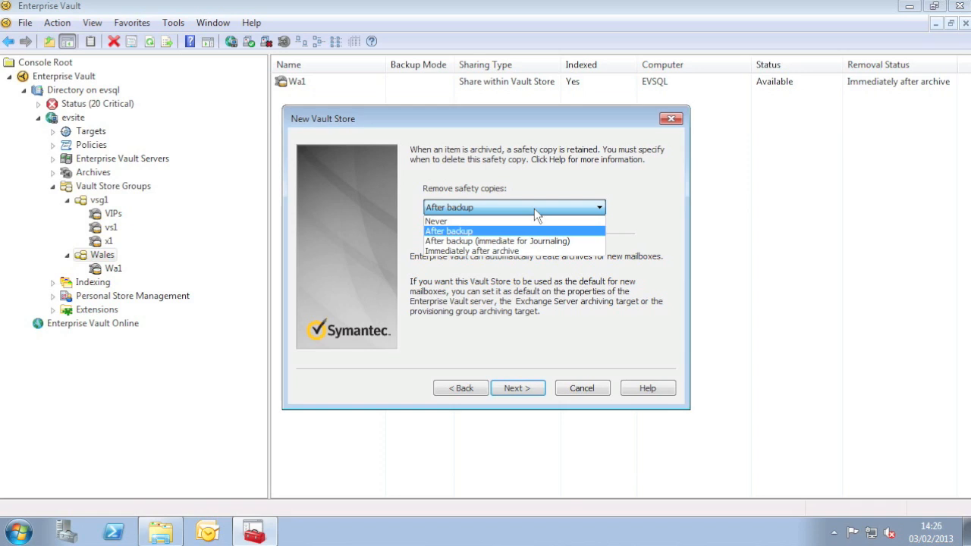
{"action": "left_click", "coordinate": [526, 251]}
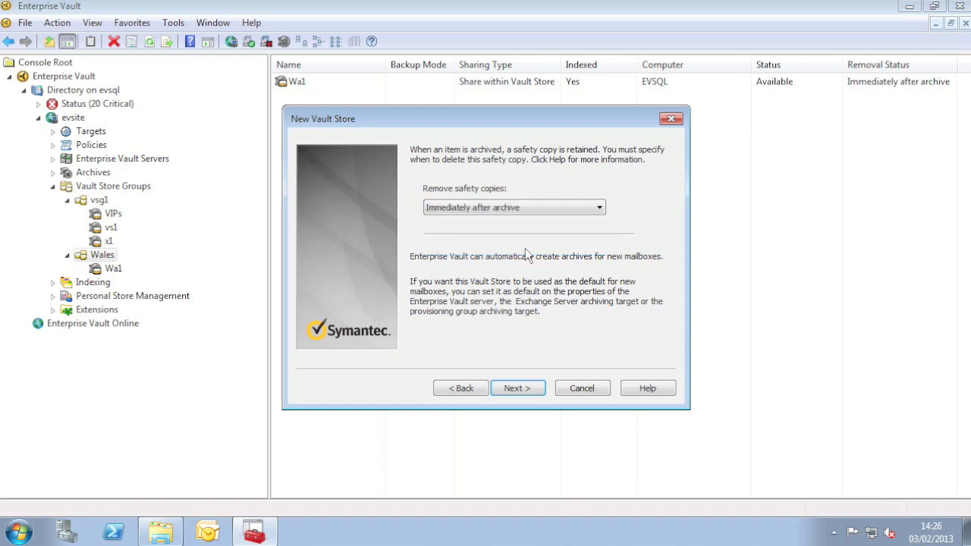
{"action": "left_click", "coordinate": [527, 386]}
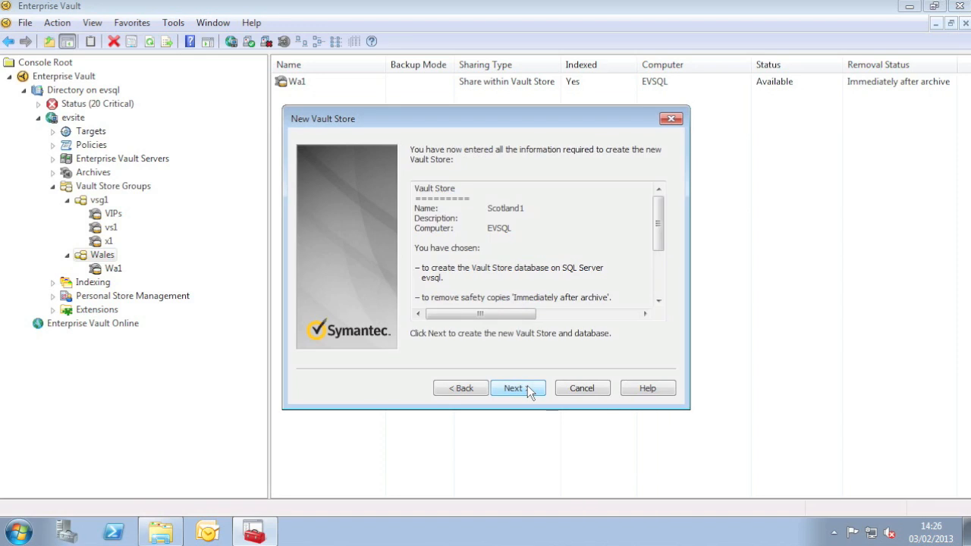
{"action": "left_click", "coordinate": [527, 388]}
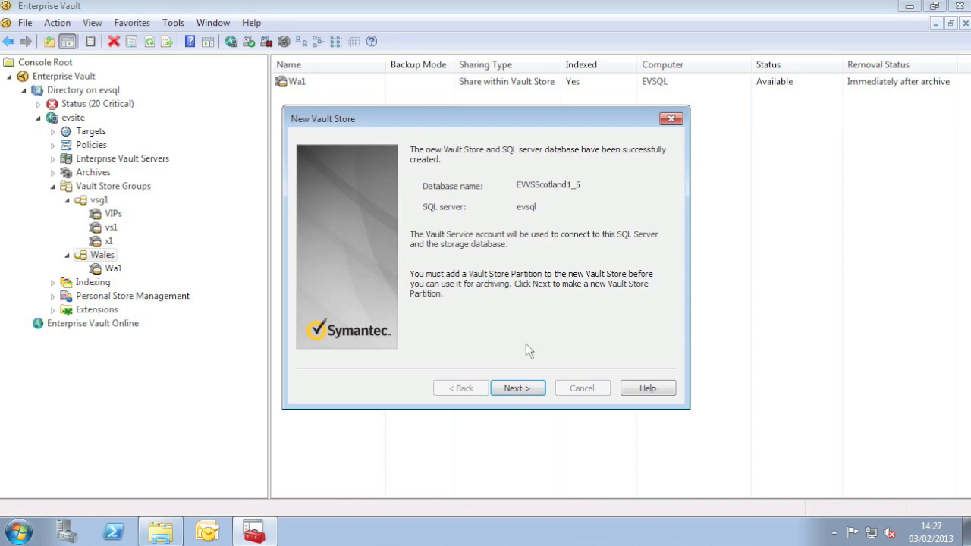
- Finish the vault store wizard and leave the New Partition wizard without creating a partition
{"action": "left_click", "coordinate": [519, 389]}
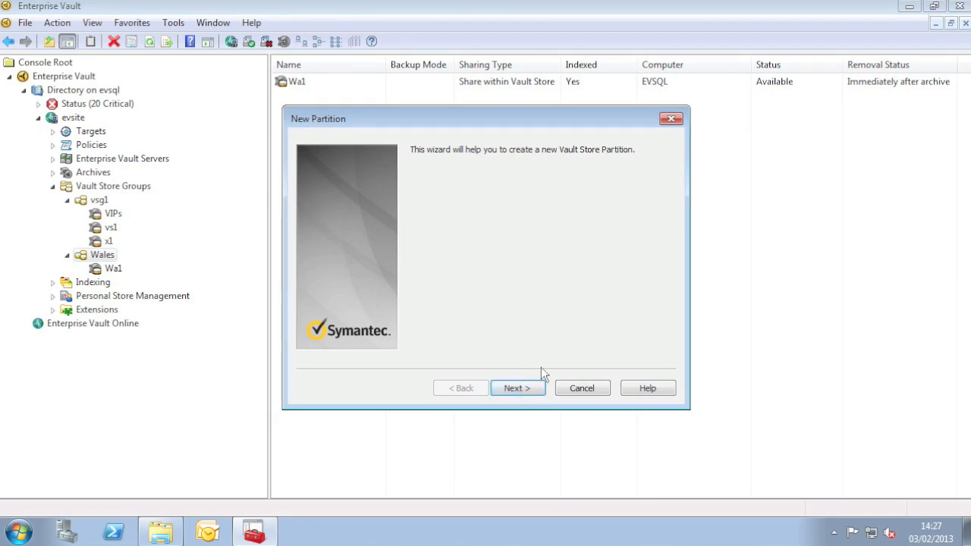
{"action": "left_click", "coordinate": [576, 386]}
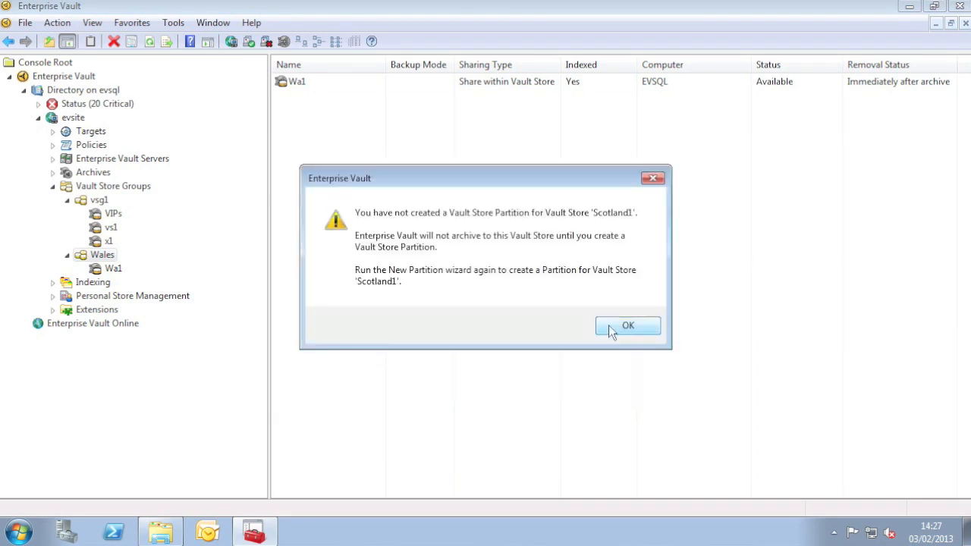
{"action": "left_click", "coordinate": [609, 325]}
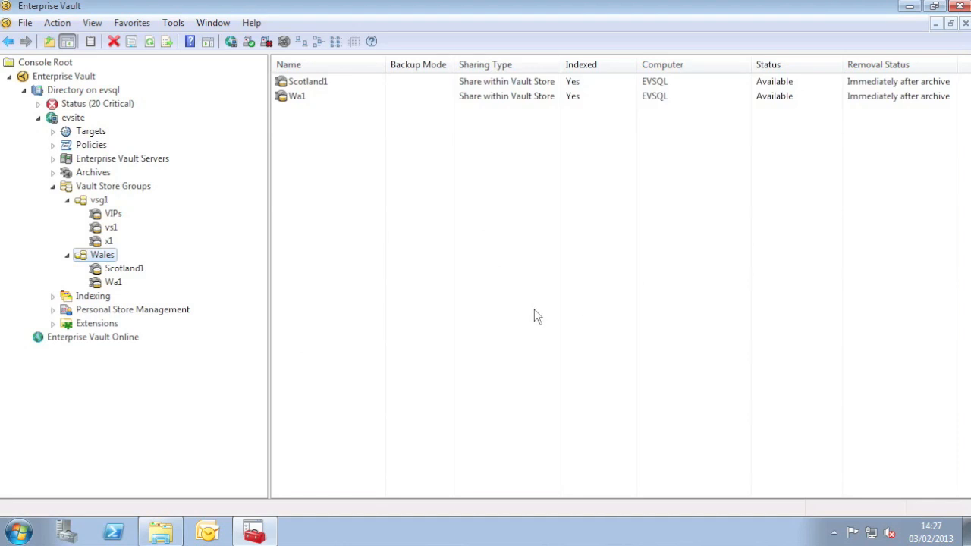
- Start a new partition for the Scotland1 vault store, keeping the suggested name and description and the Open state
{"action": "left_click", "coordinate": [123, 269]}
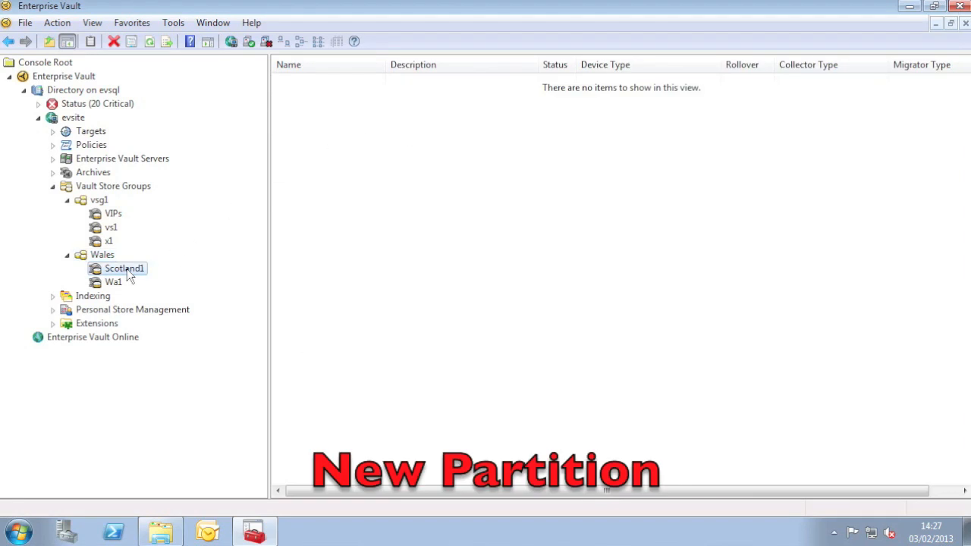
{"action": "right_click", "coordinate": [129, 276]}
{"action": "mouse_move", "coordinate": [258, 324]}
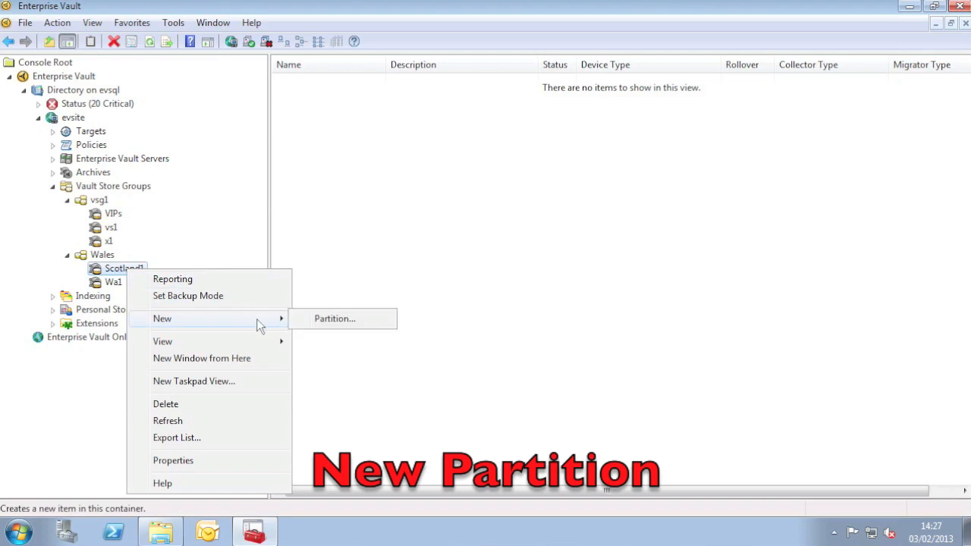
{"action": "left_click", "coordinate": [339, 319]}
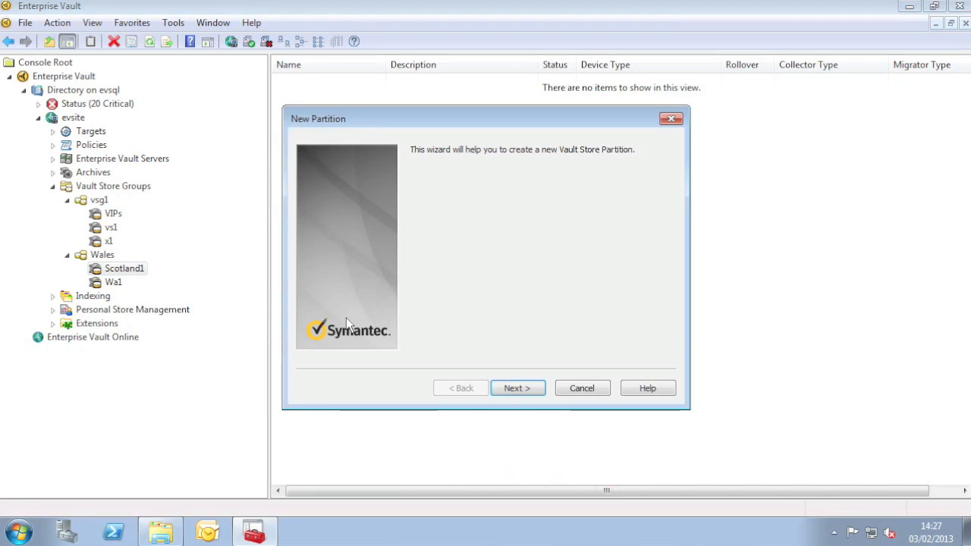
{"action": "left_click", "coordinate": [540, 389]}
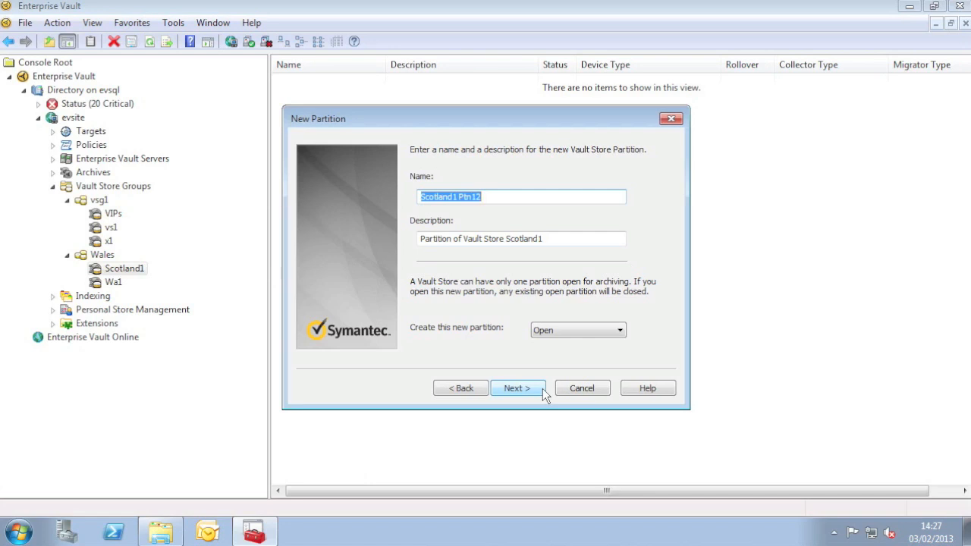
{"action": "left_click", "coordinate": [588, 333]}
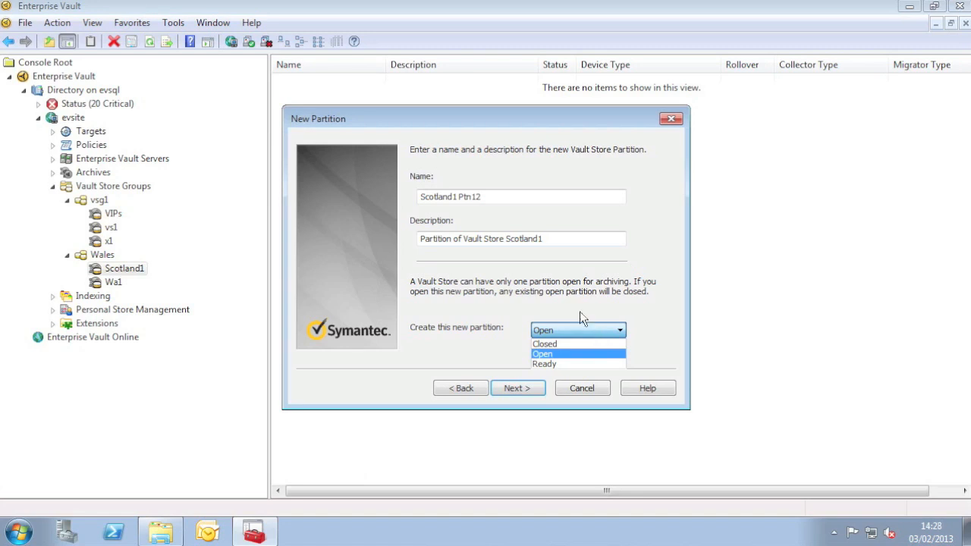
{"action": "left_click", "coordinate": [577, 307]}
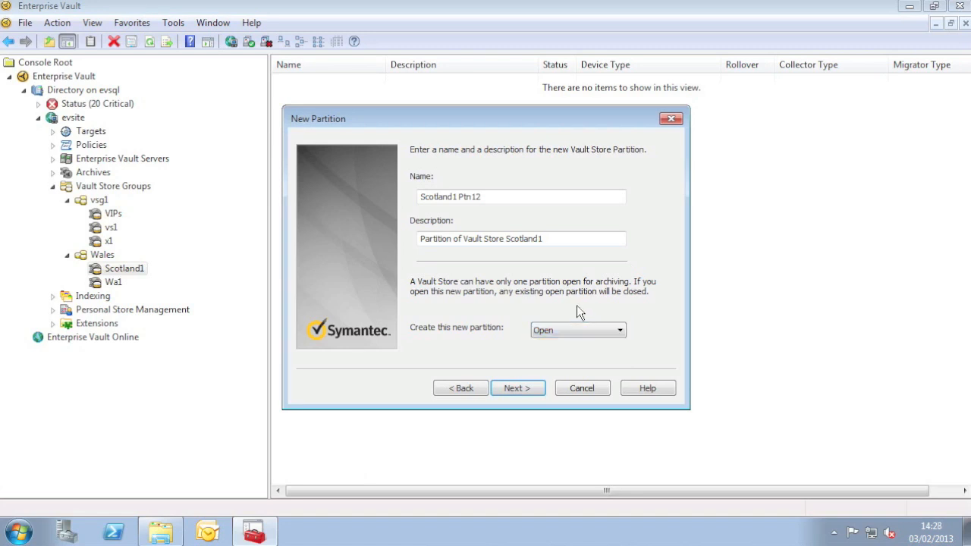
{"action": "left_click", "coordinate": [525, 386]}
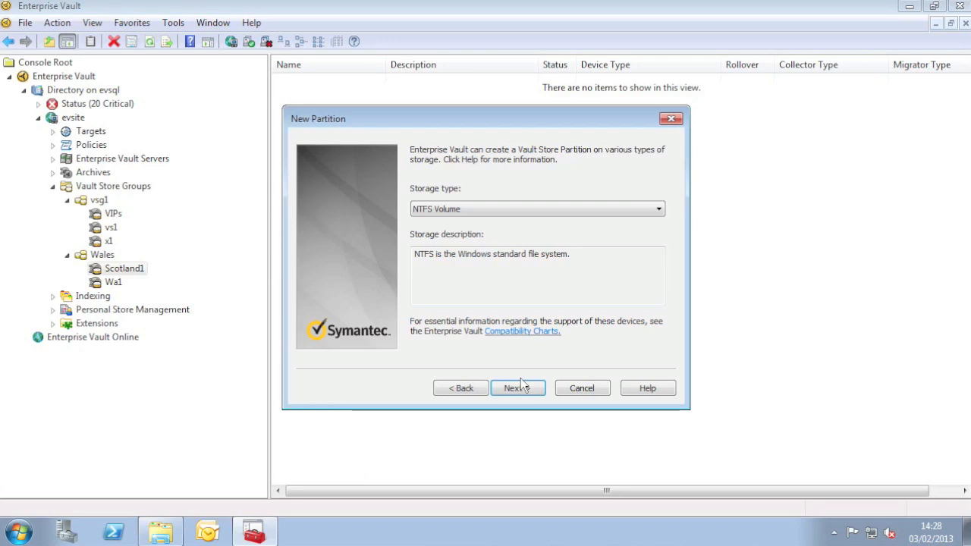
- Place the partition on NTFS volume E: in the suggested folder, leaving device deduplication and compression unselected
{"action": "left_click", "coordinate": [519, 388]}
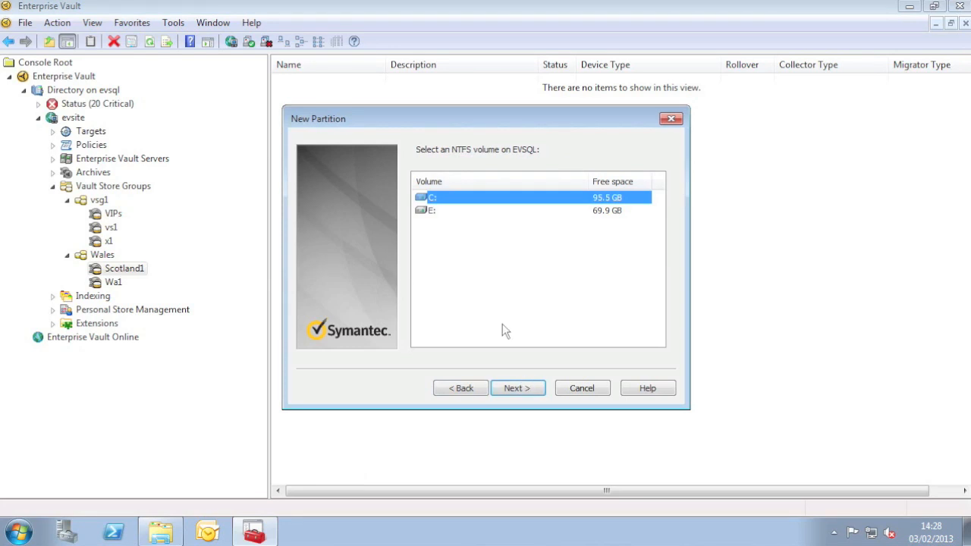
{"action": "left_click", "coordinate": [431, 211]}
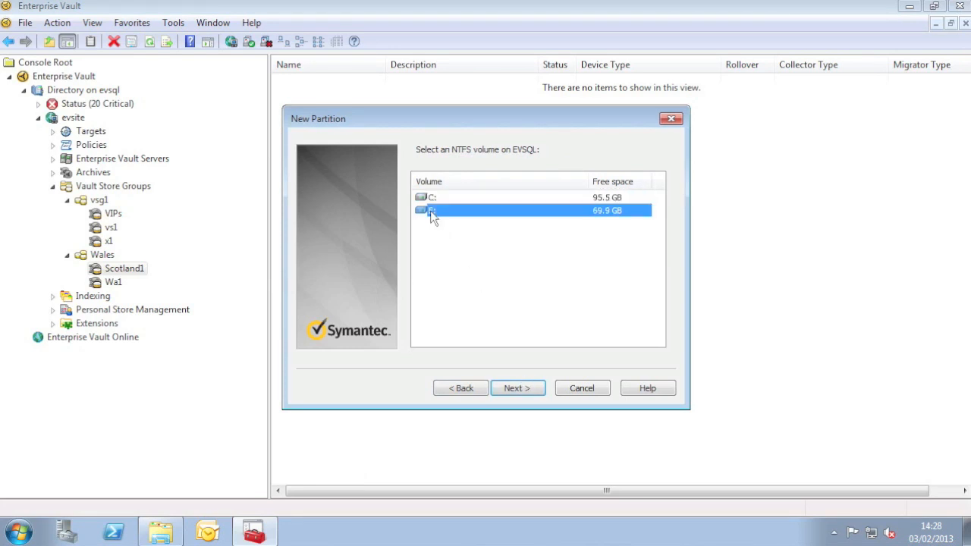
{"action": "left_click", "coordinate": [512, 387]}
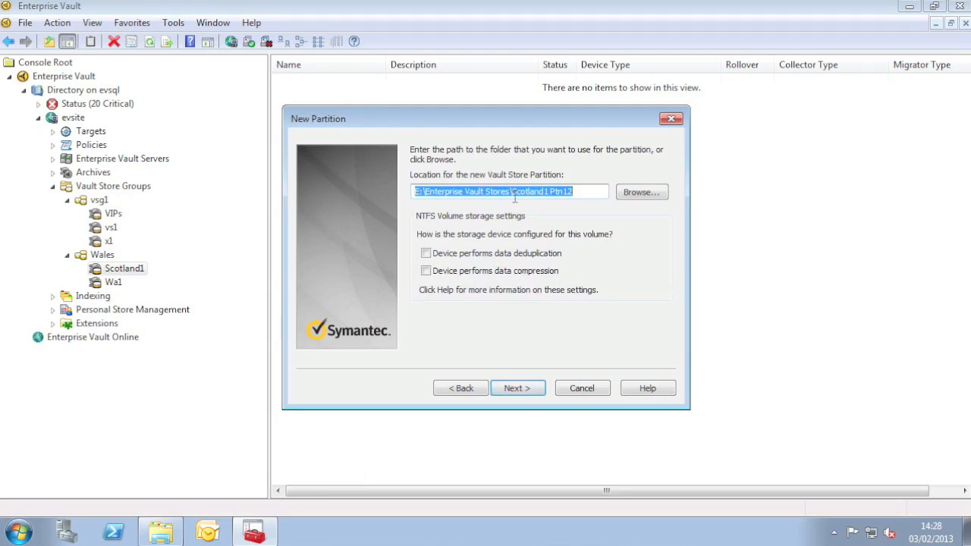
{"action": "left_click", "coordinate": [529, 388]}
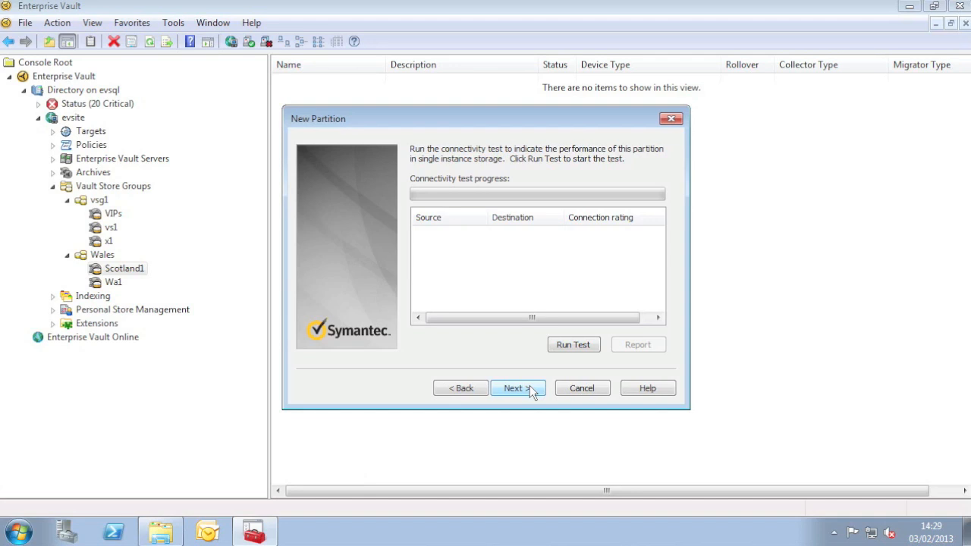
- Create the partition without a connectivity test, with rollover not enabled, security ACLs, the archive attribute check and no file collection software
{"action": "left_click", "coordinate": [531, 390]}
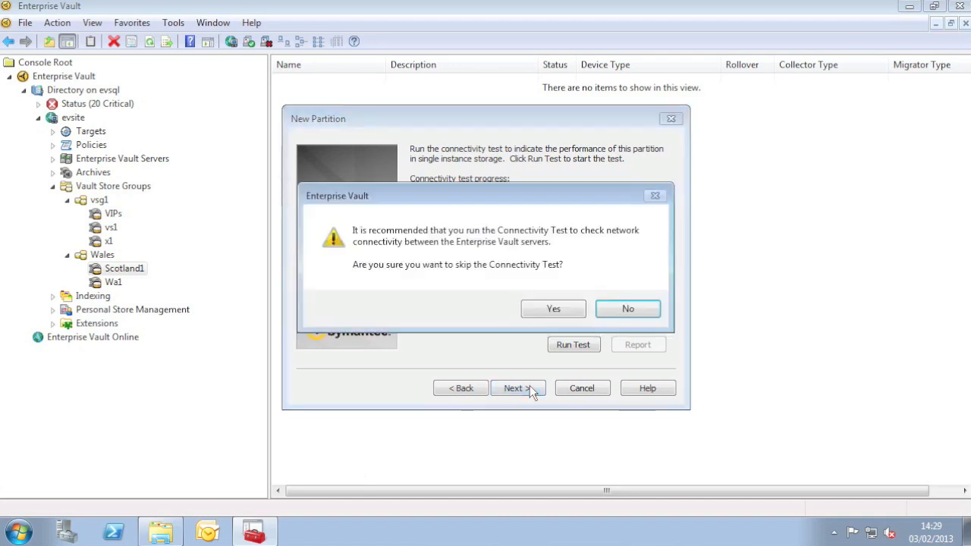
{"action": "left_click", "coordinate": [553, 311]}
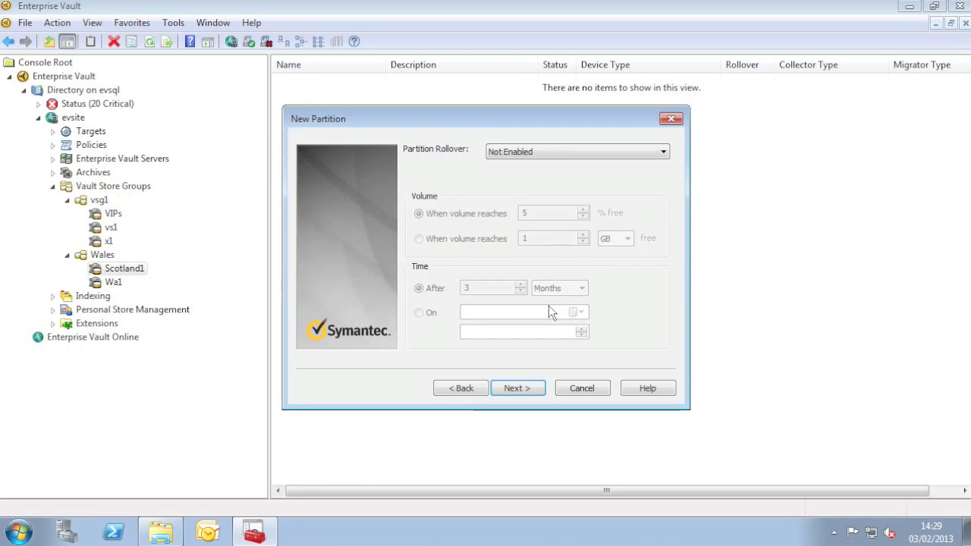
{"action": "left_click", "coordinate": [526, 387]}
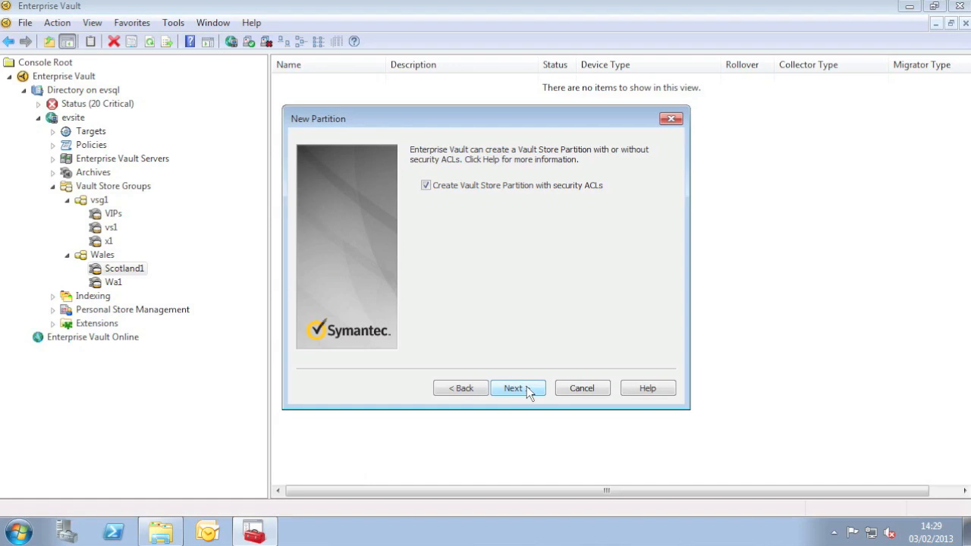
{"action": "left_click", "coordinate": [527, 386]}
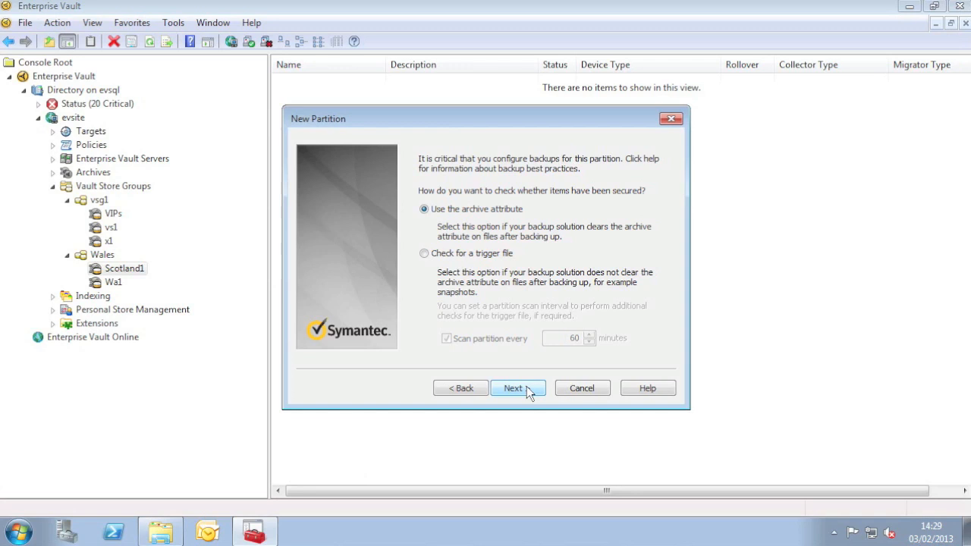
{"action": "left_click", "coordinate": [526, 388]}
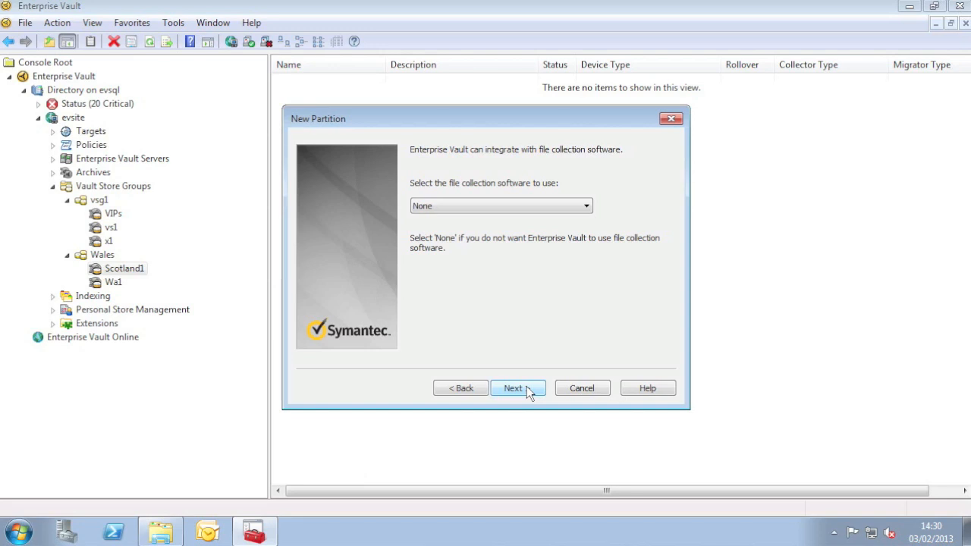
{"action": "left_click", "coordinate": [526, 388]}
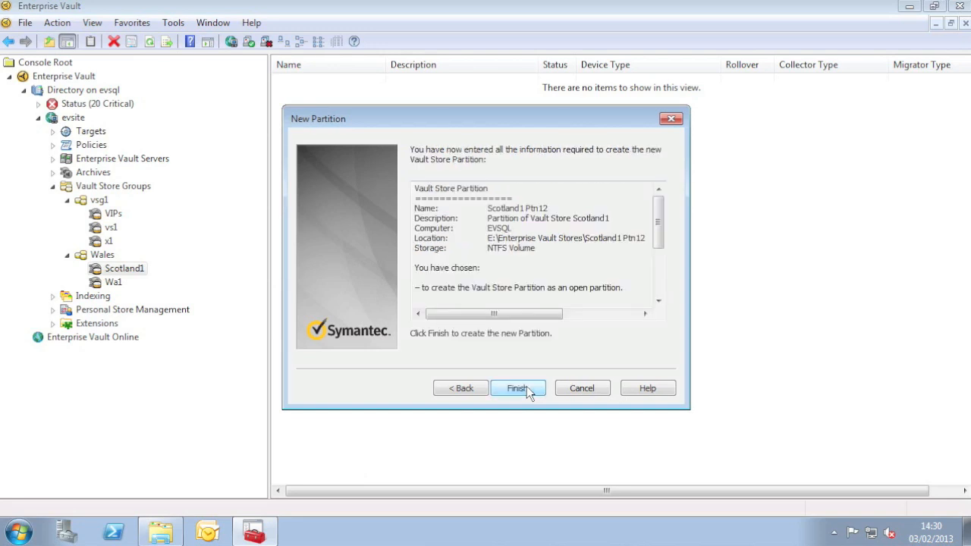
{"action": "left_click", "coordinate": [527, 387]}
{"action": "left_click", "coordinate": [526, 388]}
- Switch to Windows Explorer and open the Scotland1 Ptn12 folder inside Enterprise Vault Stores on drive E:
{"action": "left_click", "coordinate": [160, 531]}
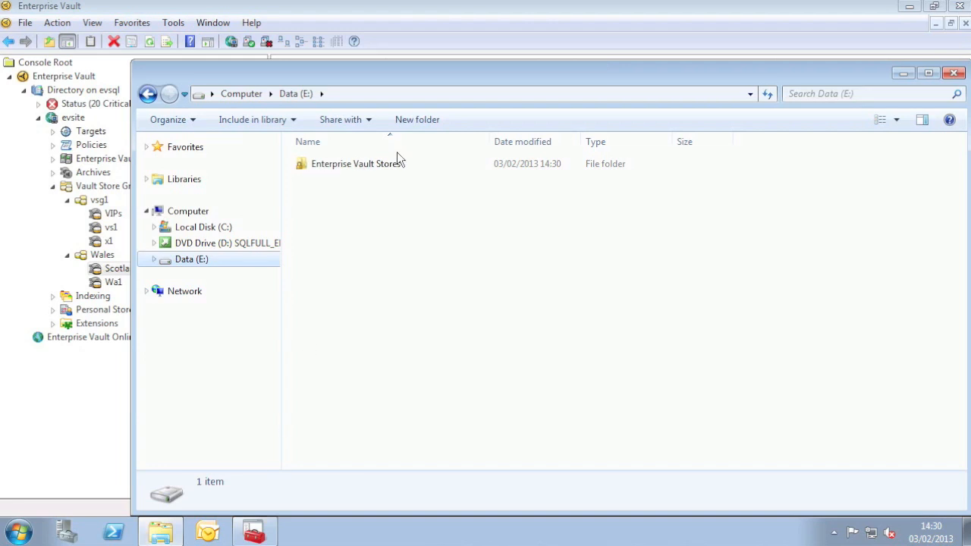
{"action": "double_click", "coordinate": [381, 163]}
{"action": "double_click", "coordinate": [381, 164]}
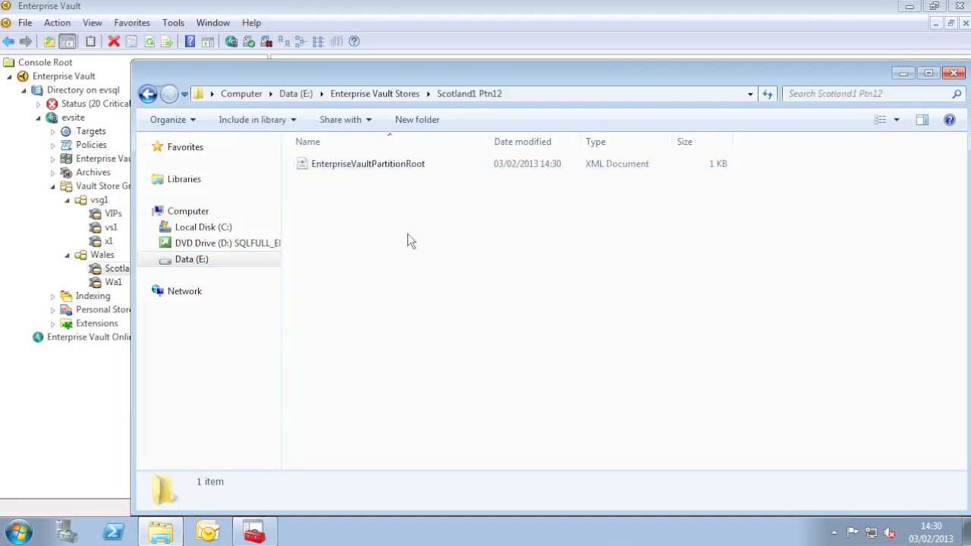